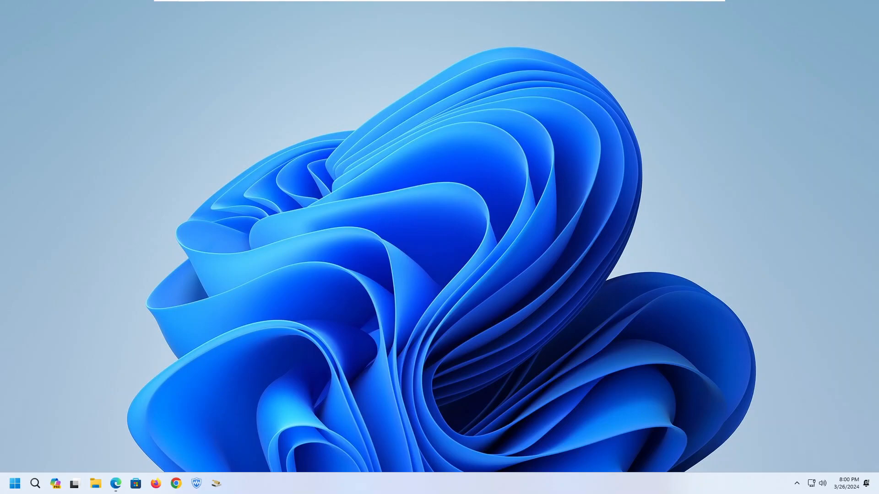
Open the temp folder on Local Disk (C:) in File Explorer
click(93, 486)
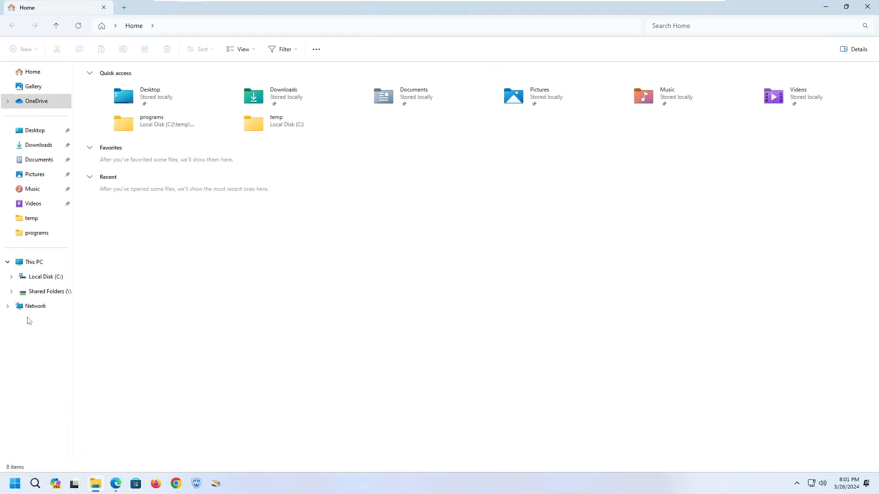
click(57, 280)
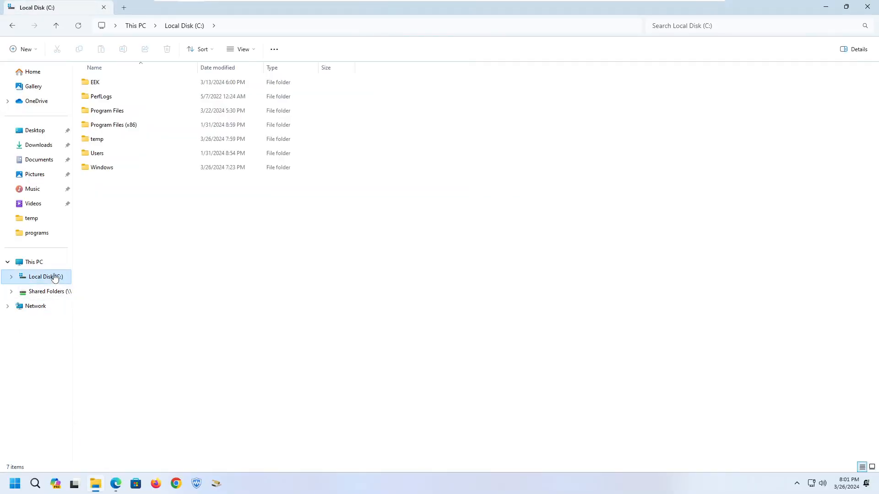
double_click(96, 139)
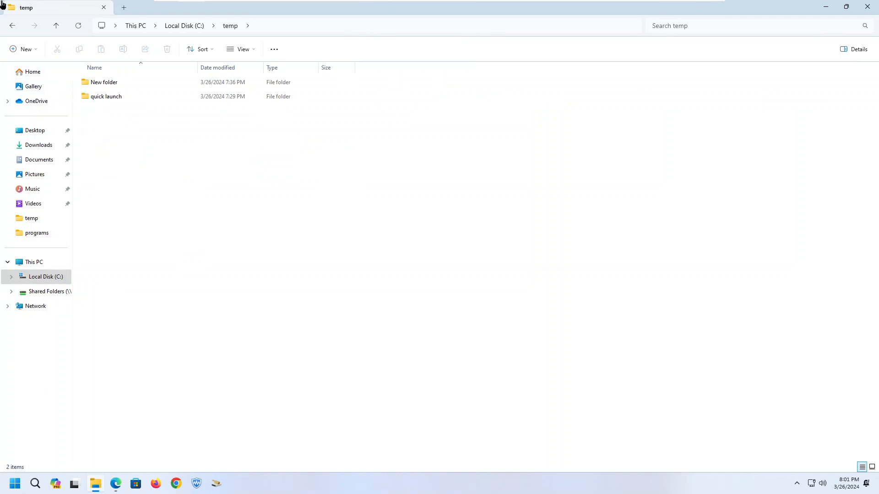
click(100, 100)
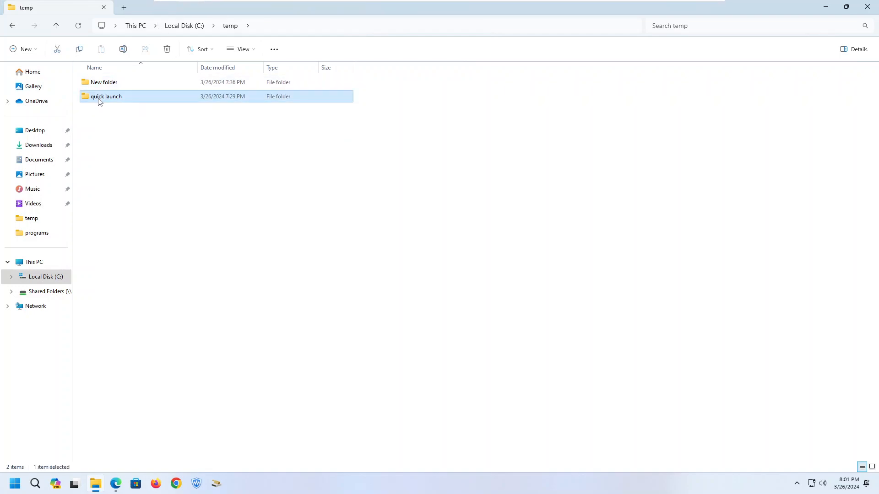
key(F2)
key(Escape)
Look through the websites and programs subfolders of the quick launch folder and return to temp
double_click(86, 98)
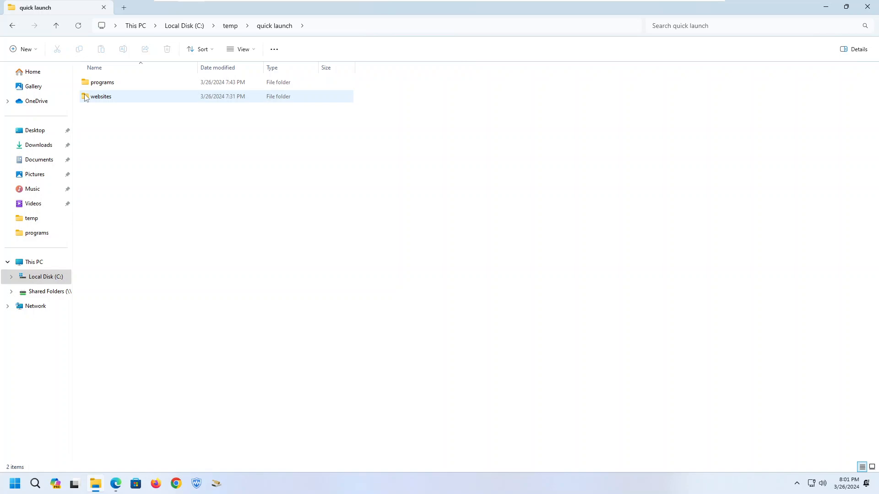
double_click(110, 100)
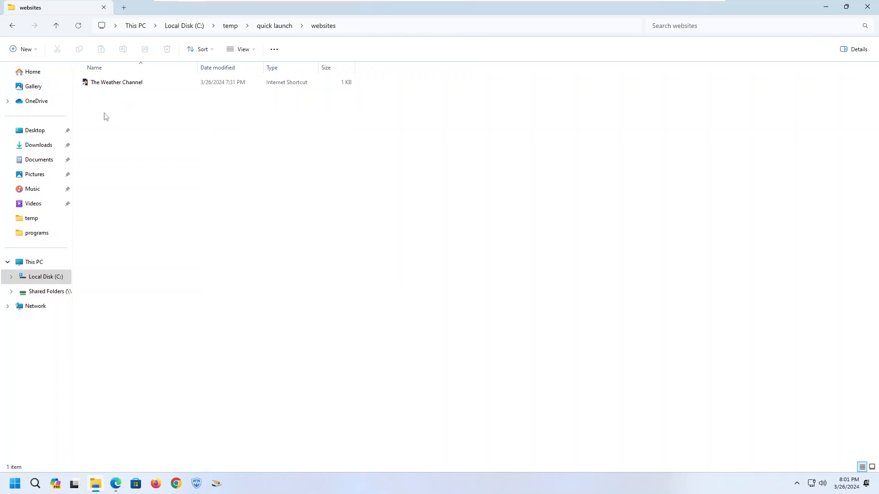
click(274, 26)
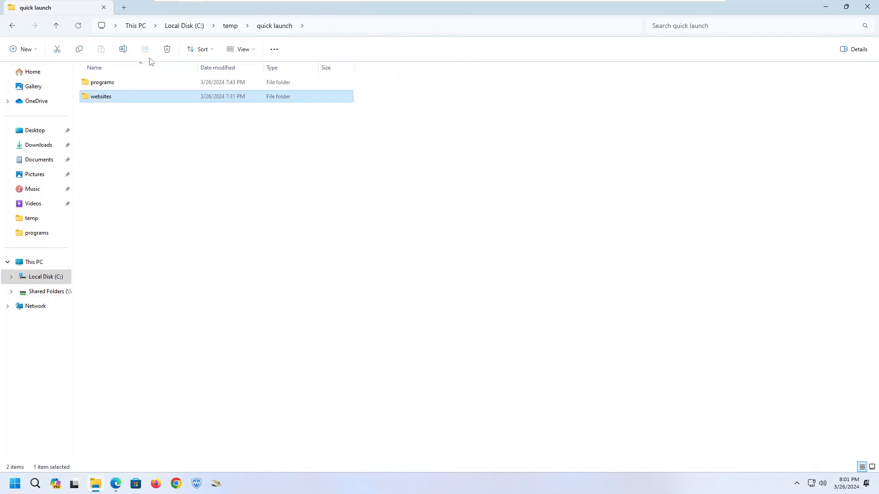
double_click(117, 87)
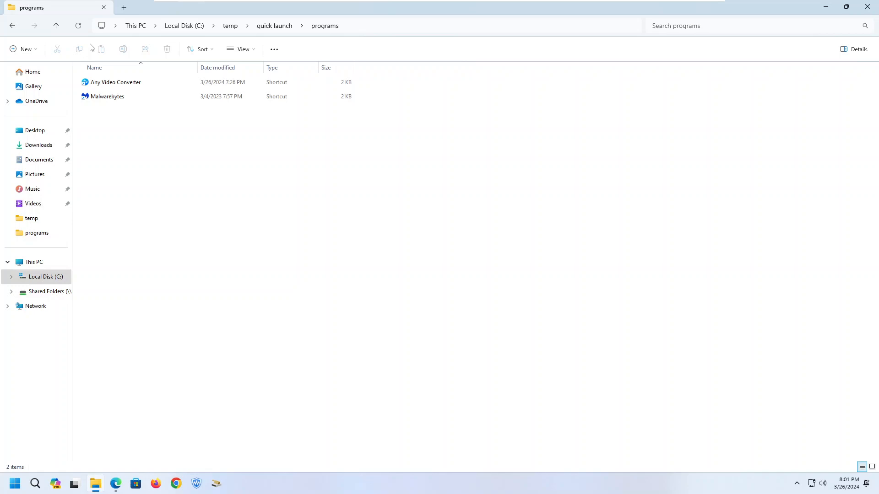
click(230, 28)
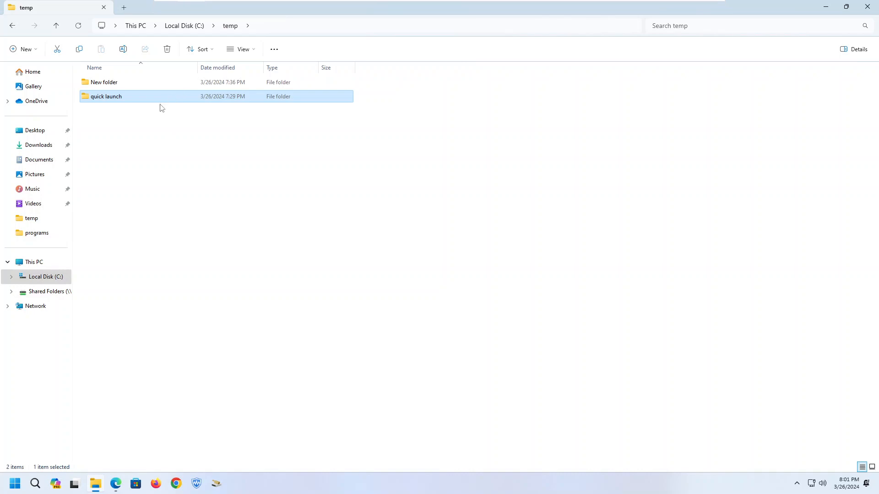
Create a shortcut to the quick launch folder inside the temp folder
click(104, 100)
key(Escape)
right_click(105, 98)
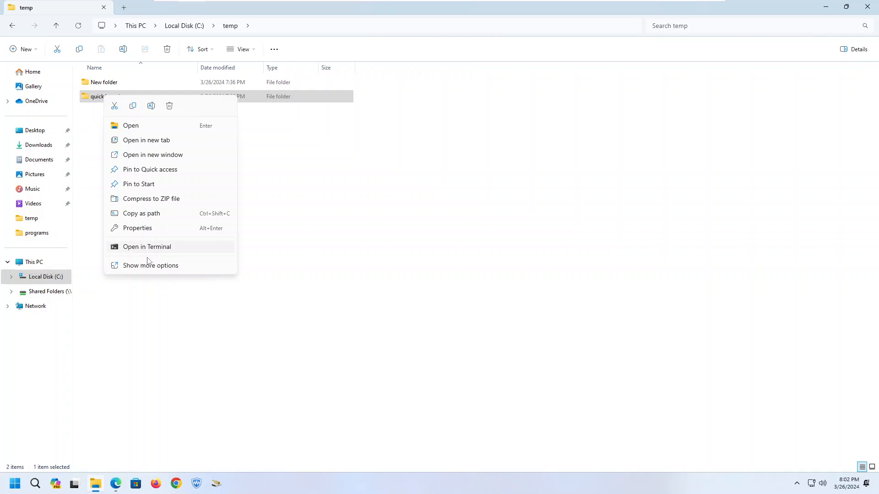
click(148, 266)
mouse_move(140, 269)
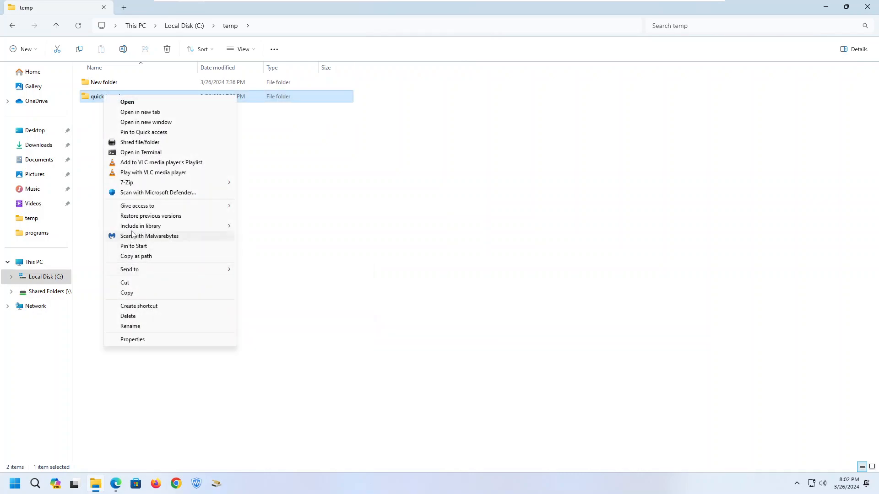
click(135, 306)
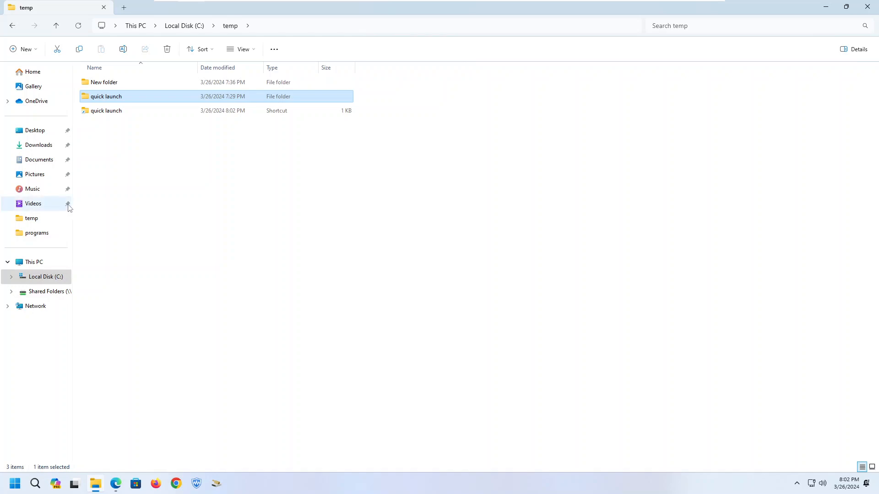
click(104, 115)
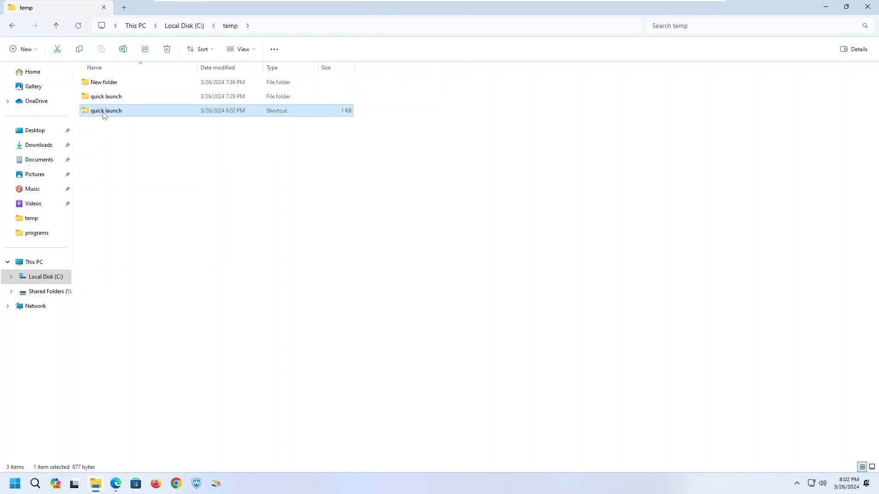
drag(104, 115, 110, 129)
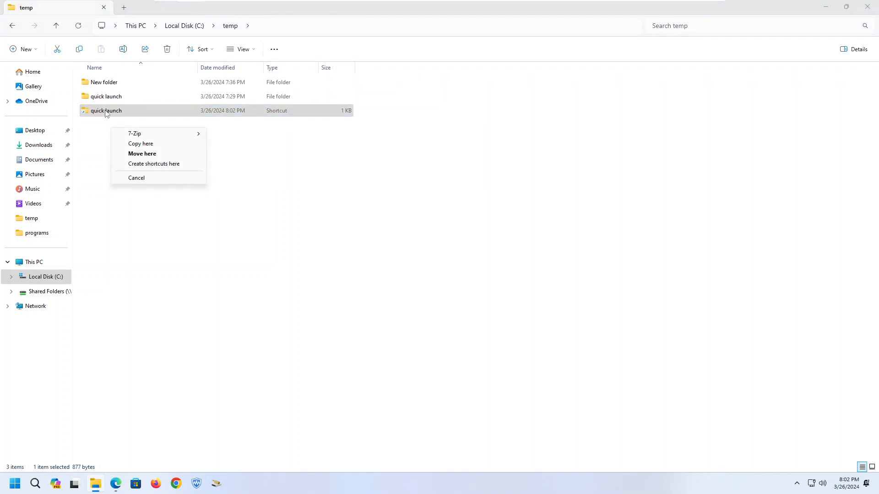
click(104, 117)
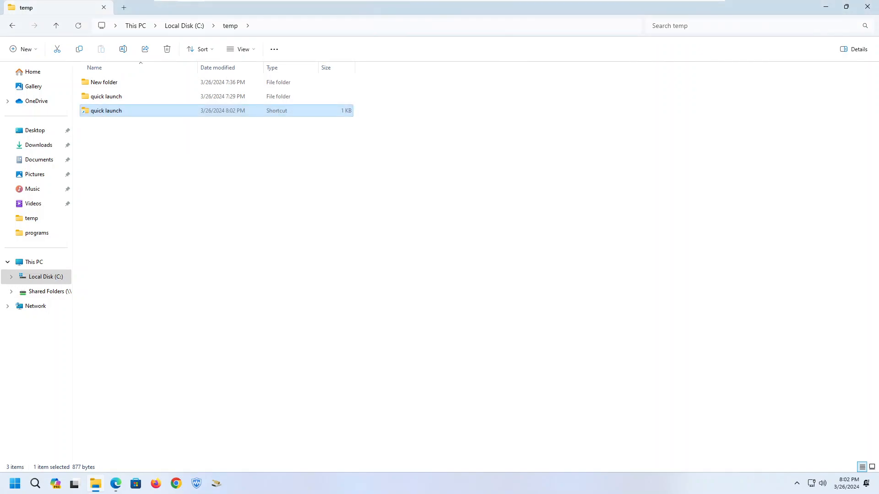
Check the full set of options for the quick launch shortcut for a way to pin it to the taskbar
click(92, 115)
right_click(92, 116)
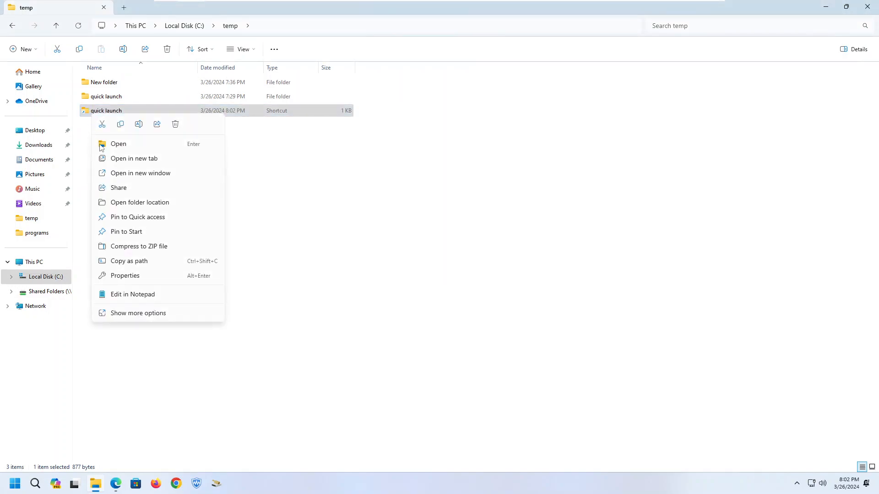
click(139, 312)
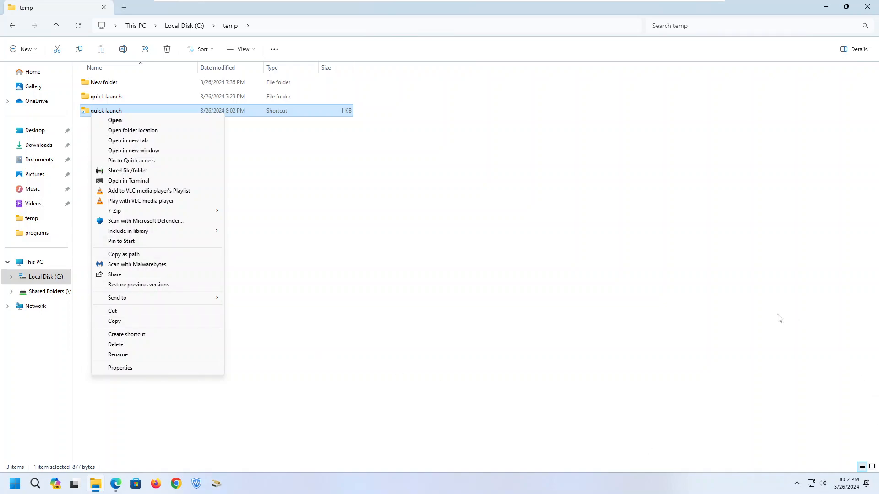
click(622, 381)
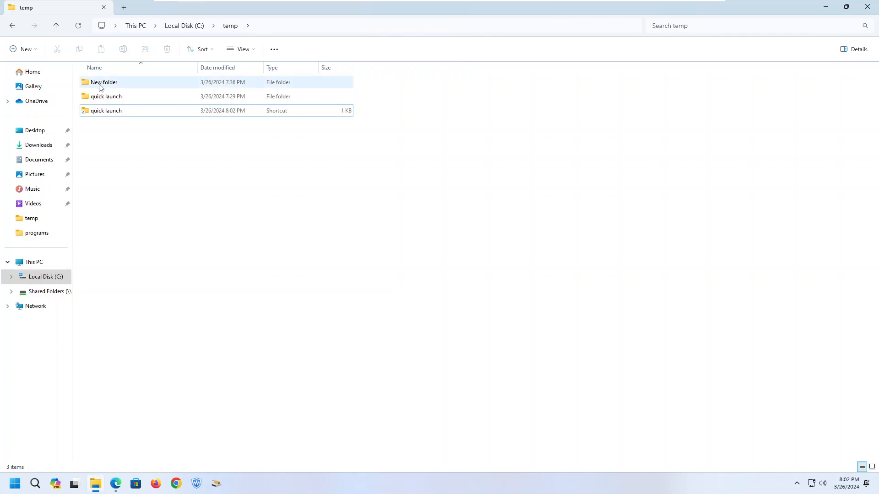
drag(104, 118, 107, 126)
click(103, 117)
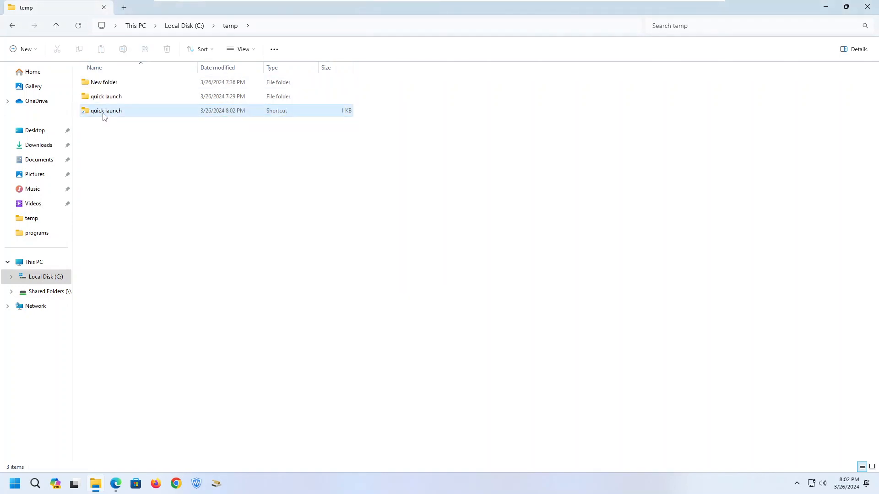
In the quick launch shortcut's properties, put "explorer" and a space before the target path "C:\temp\quick launch"
click(104, 117)
right_click(104, 117)
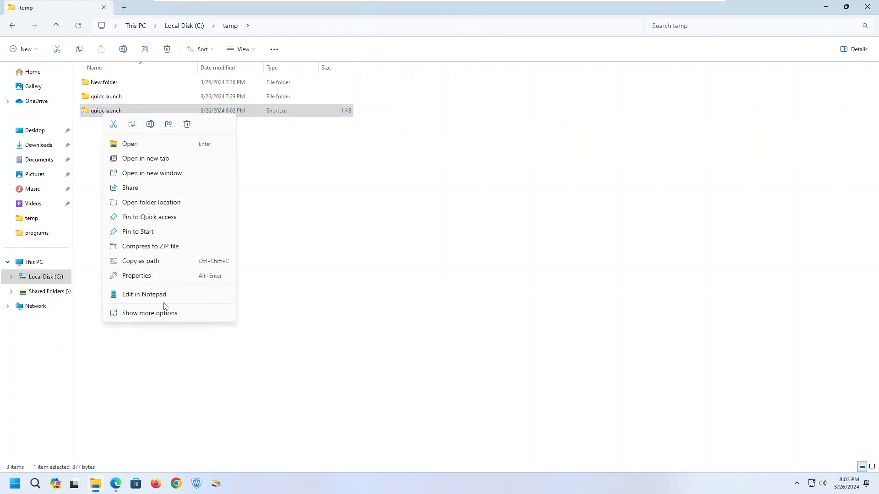
click(152, 315)
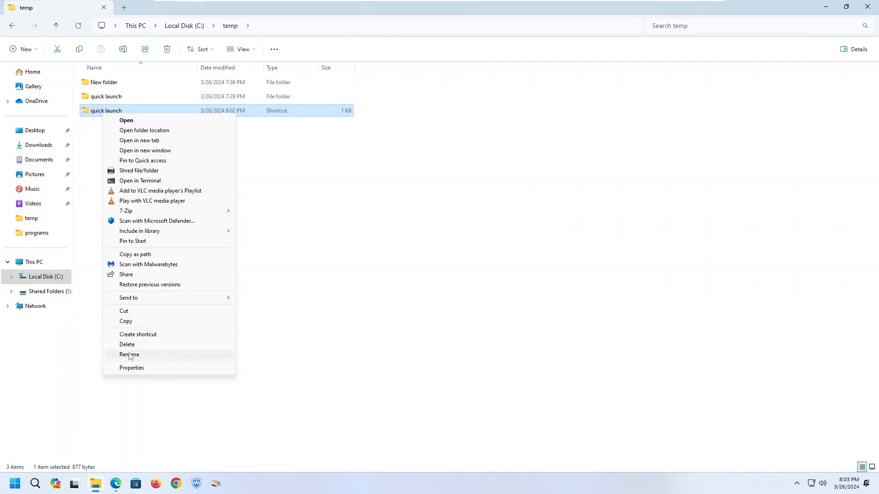
click(127, 368)
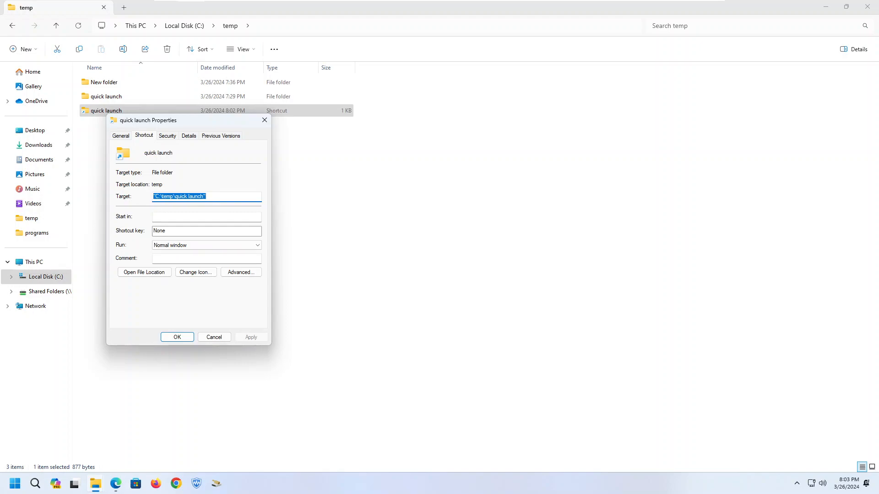
click(161, 196)
text(expl)
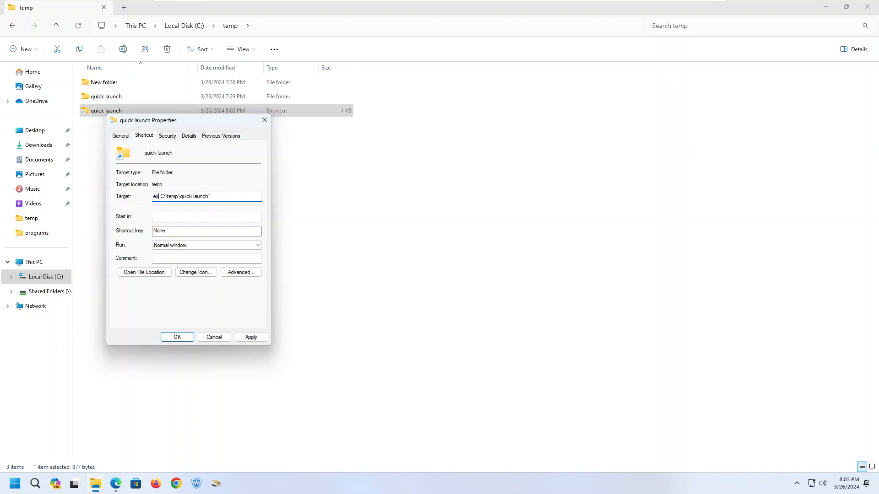
text(orer)
Change the shortcut's icon to the teal folder from imageres.dll and save the shortcut's properties
click(196, 272)
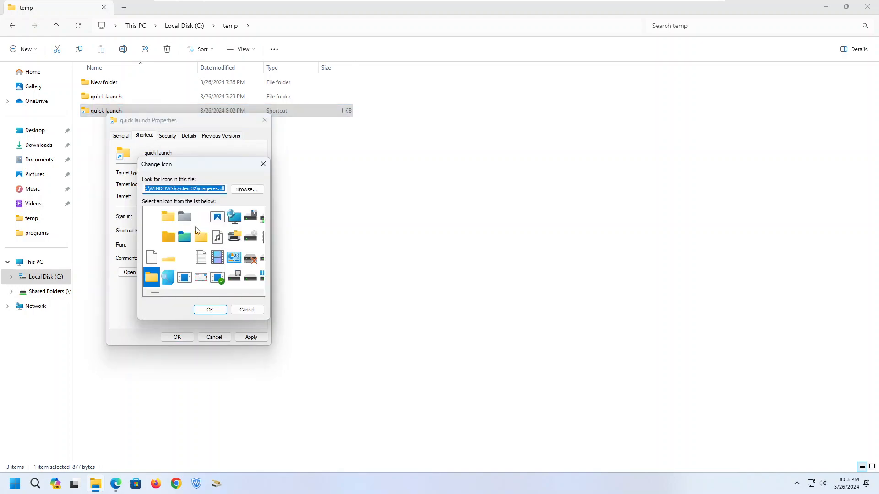
click(184, 237)
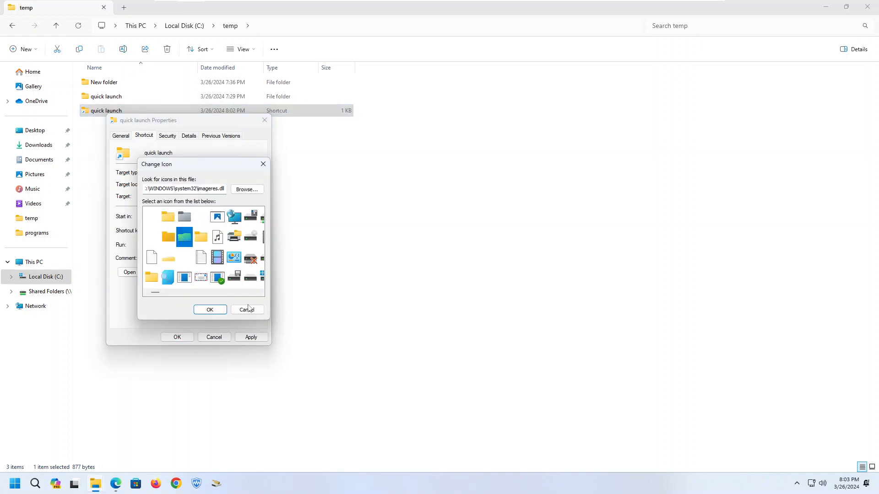
click(207, 309)
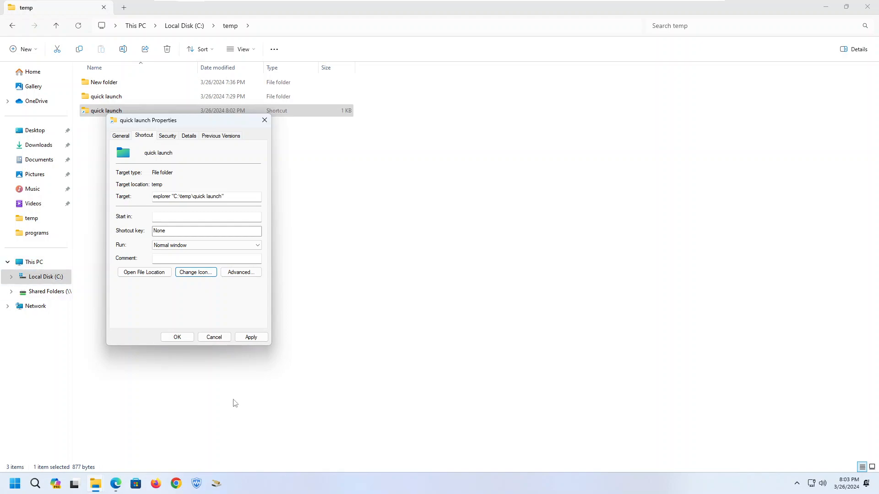
click(251, 338)
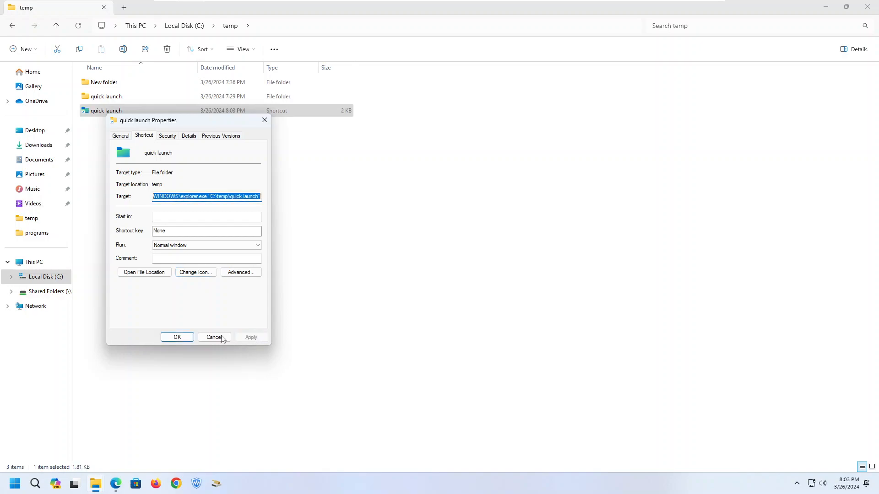
click(181, 338)
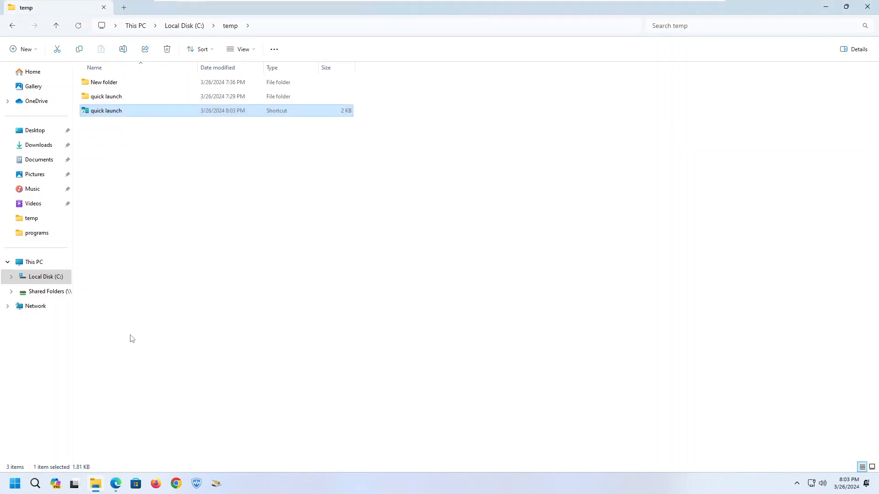
Pin the quick launch shortcut to the taskbar and open the folder from there
right_click(96, 114)
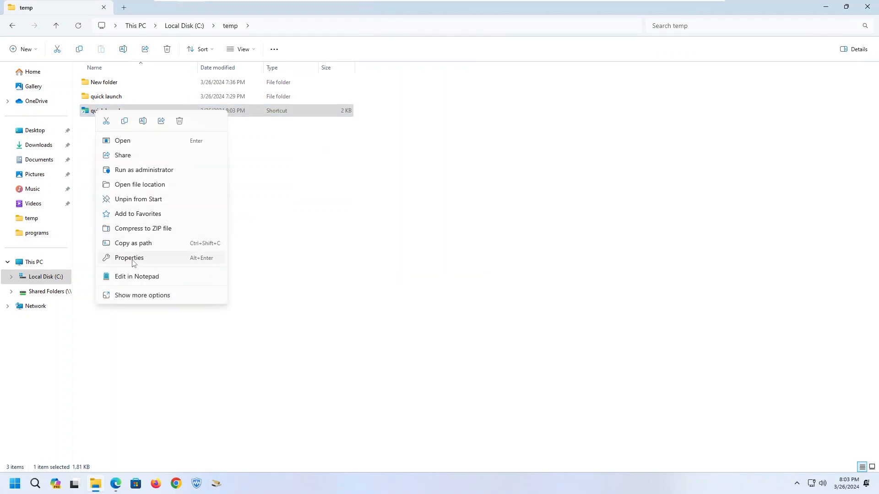
click(129, 300)
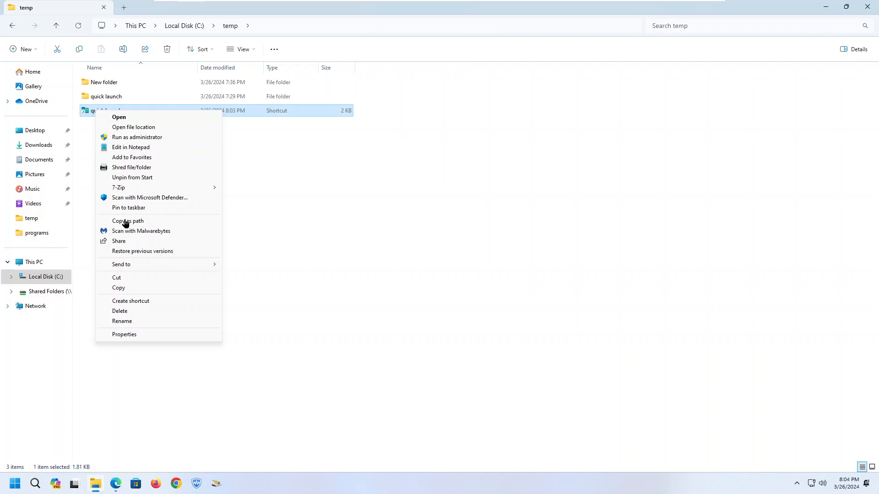
click(133, 209)
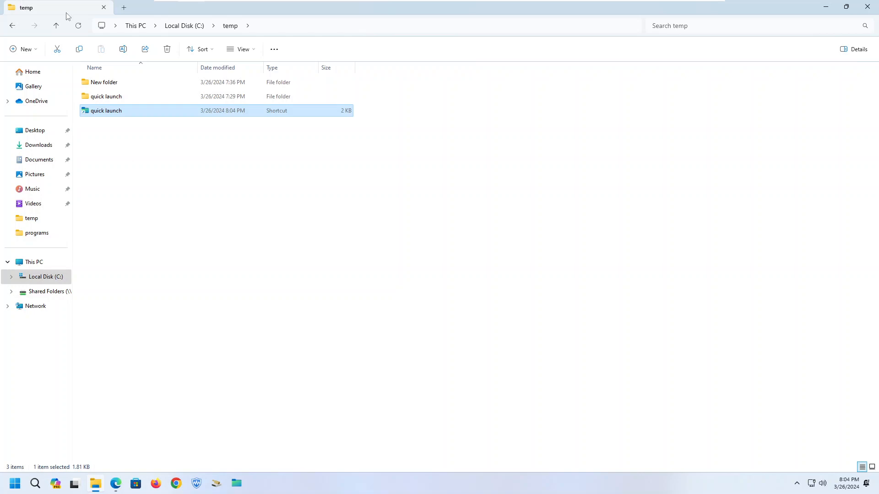
click(235, 485)
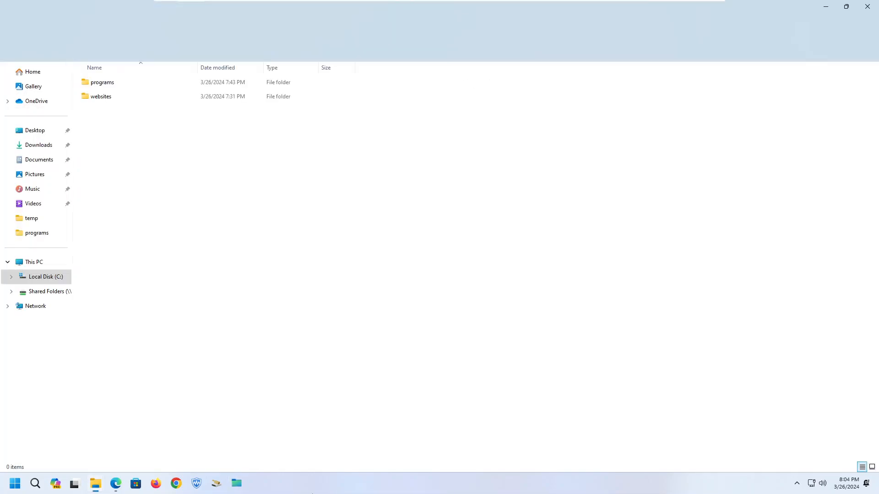